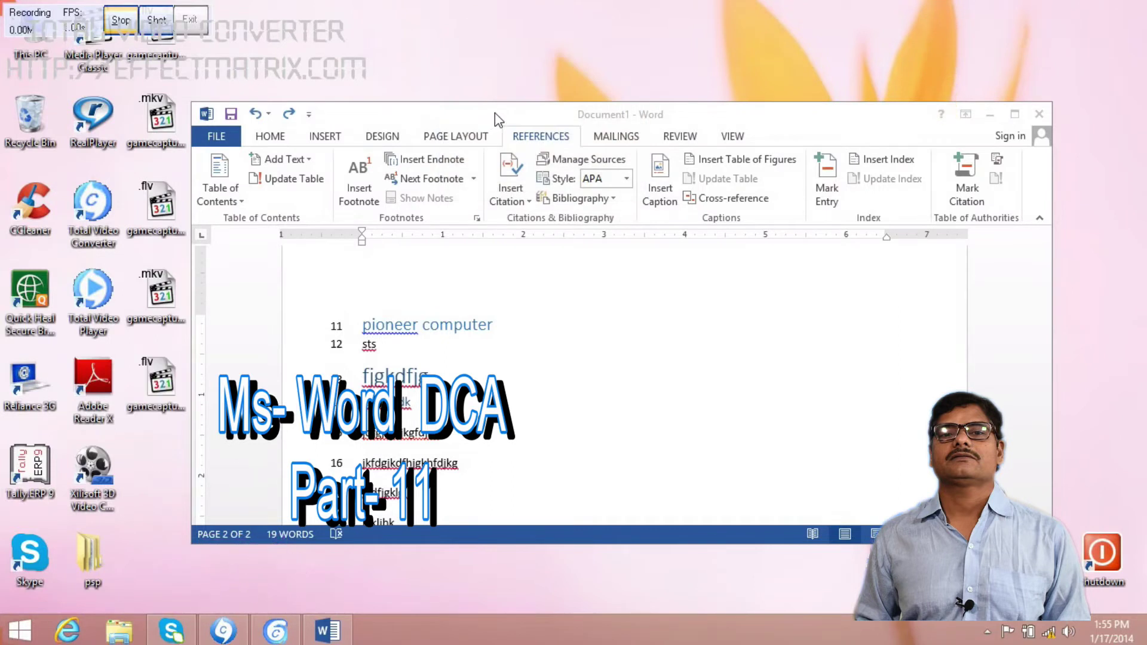
Maximize the Word document window so page 2's numbered lines fill the screen.
double_click(495, 113)
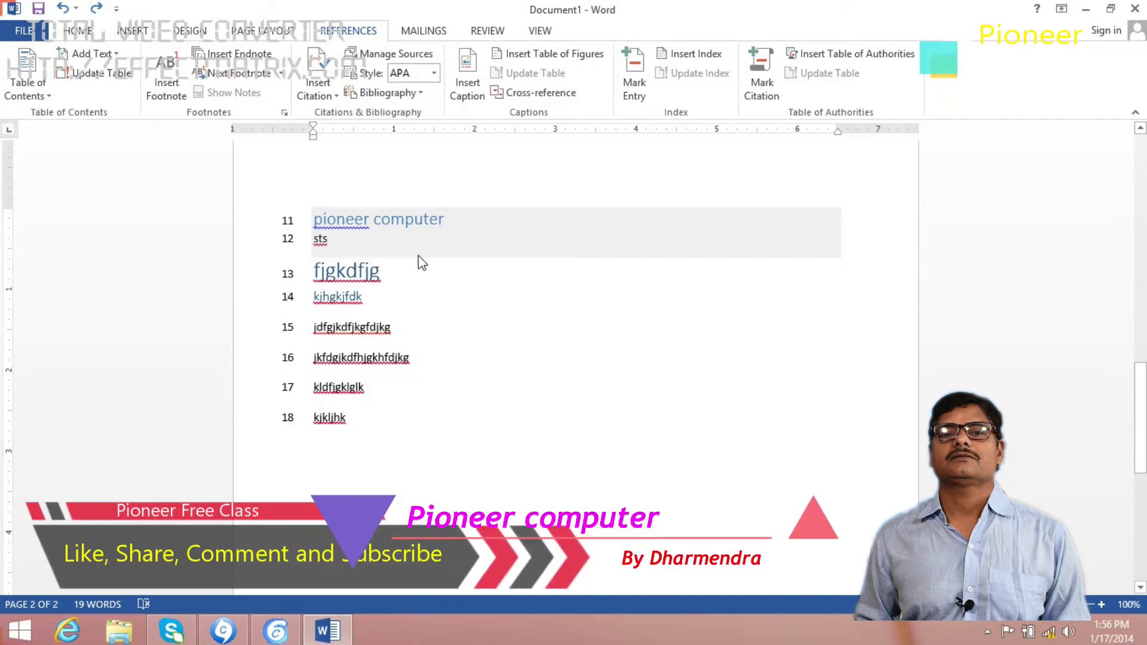
Insert footnote 1 after 'pioneer computer' and type placeholder note text at the page bottom.
left_click(449, 232)
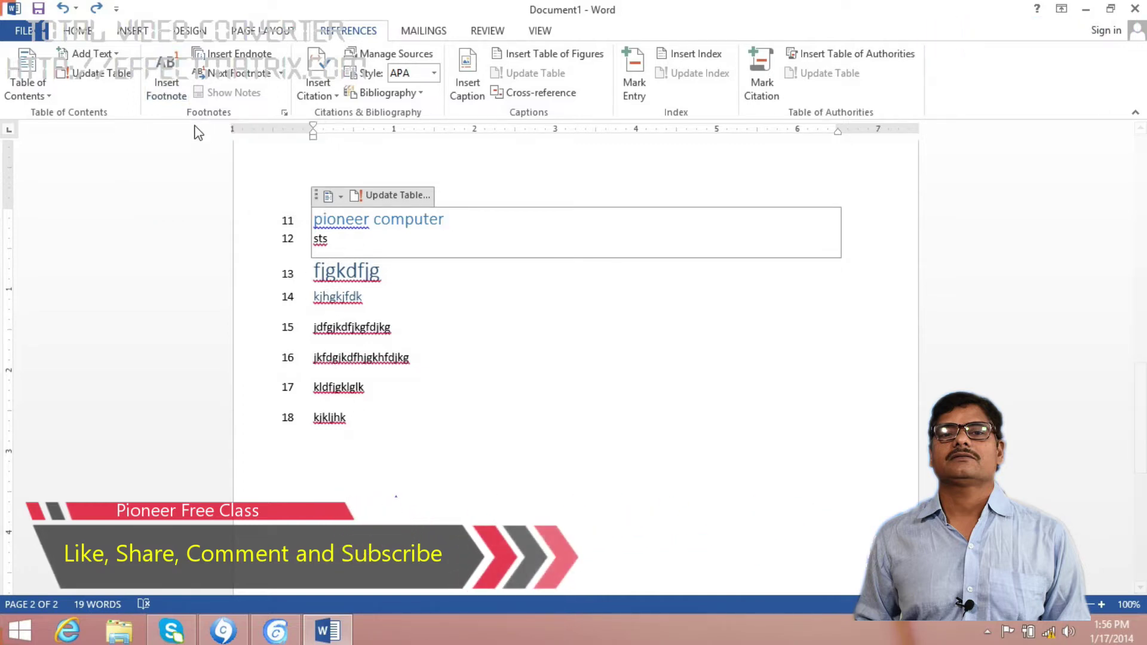
left_click(171, 80)
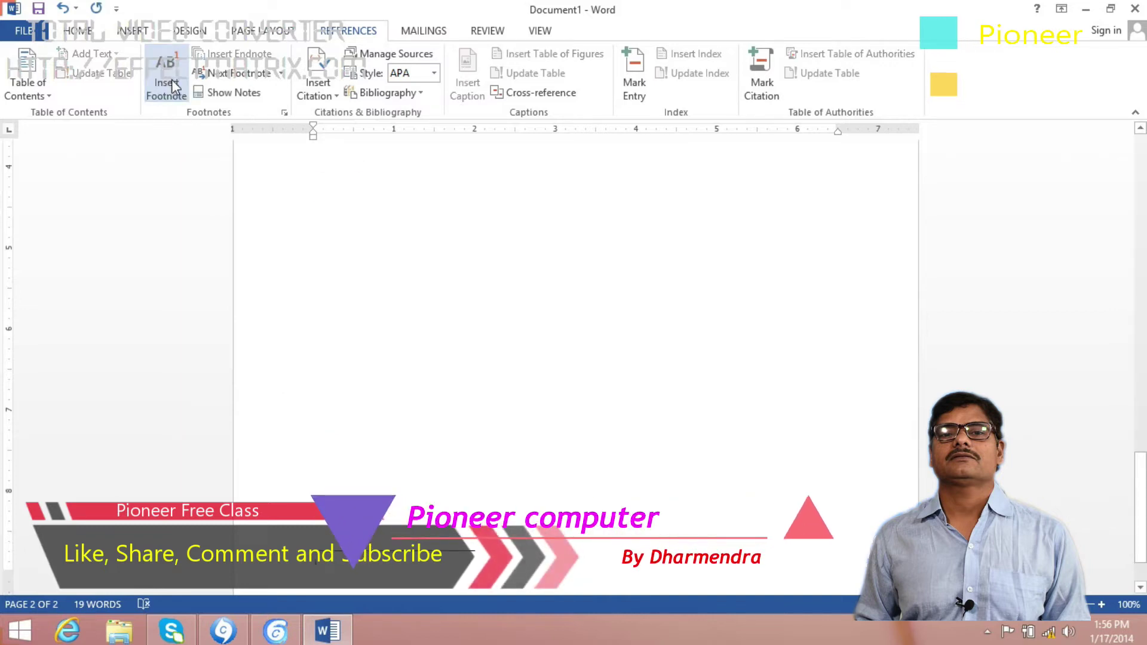
scroll(532, 267, "up", 3)
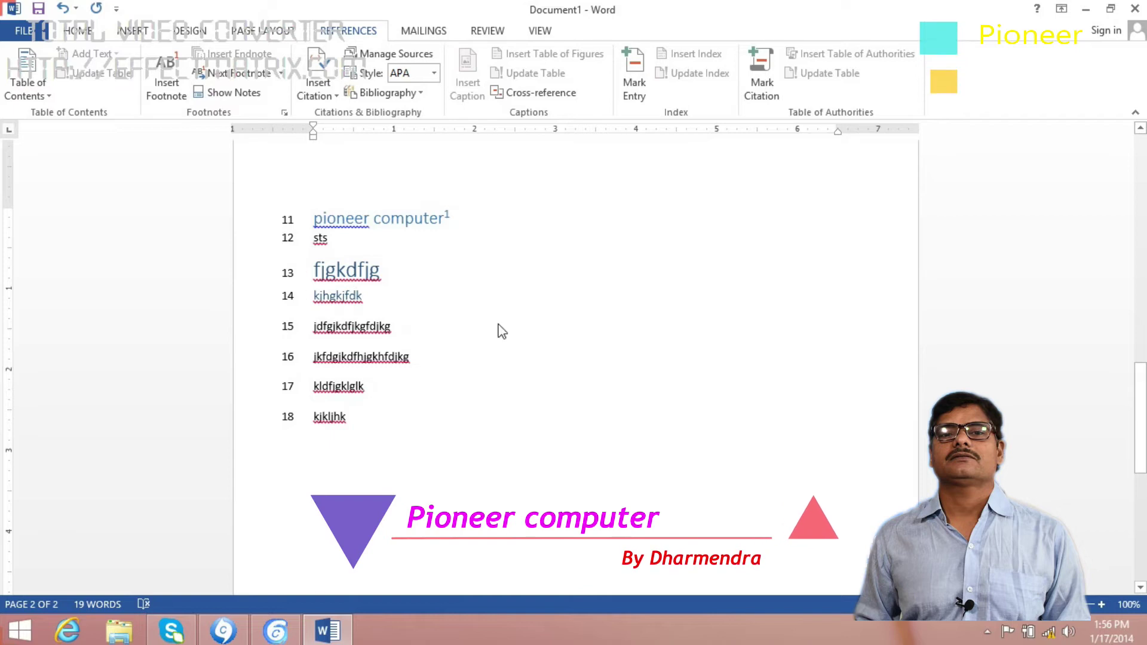
scroll(530, 302, "down", 1)
scroll(535, 289, "down", 3)
scroll(536, 288, "down", 3)
scroll(536, 287, "down", 1)
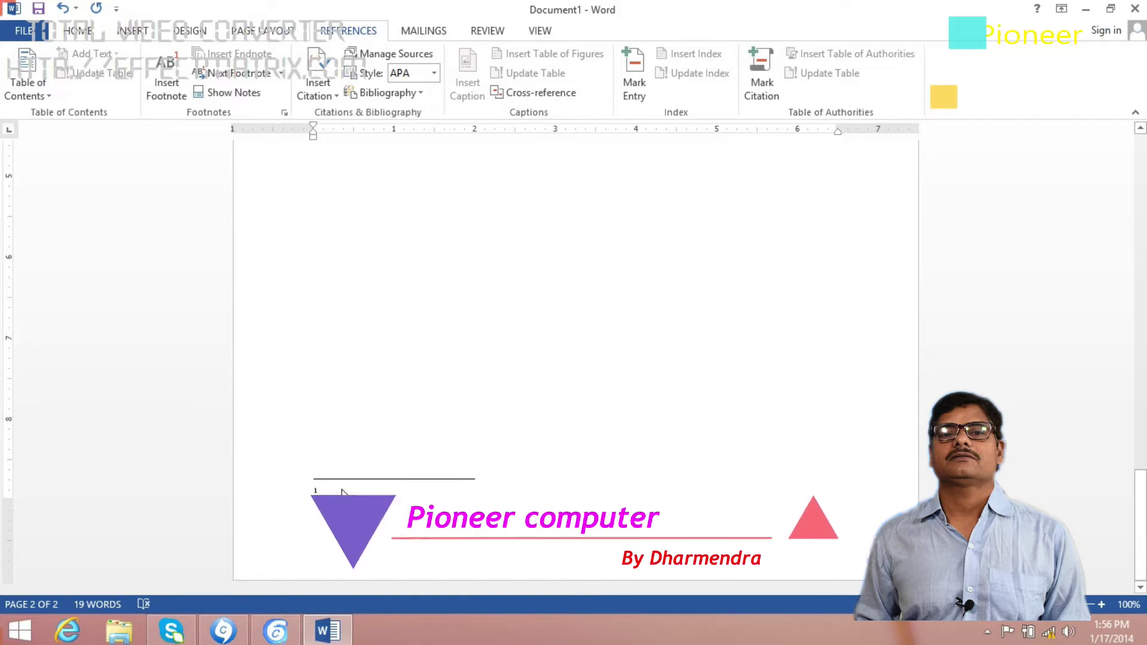
type("gfhgfhgfhgfhgfhgfhgfhgfhgf")
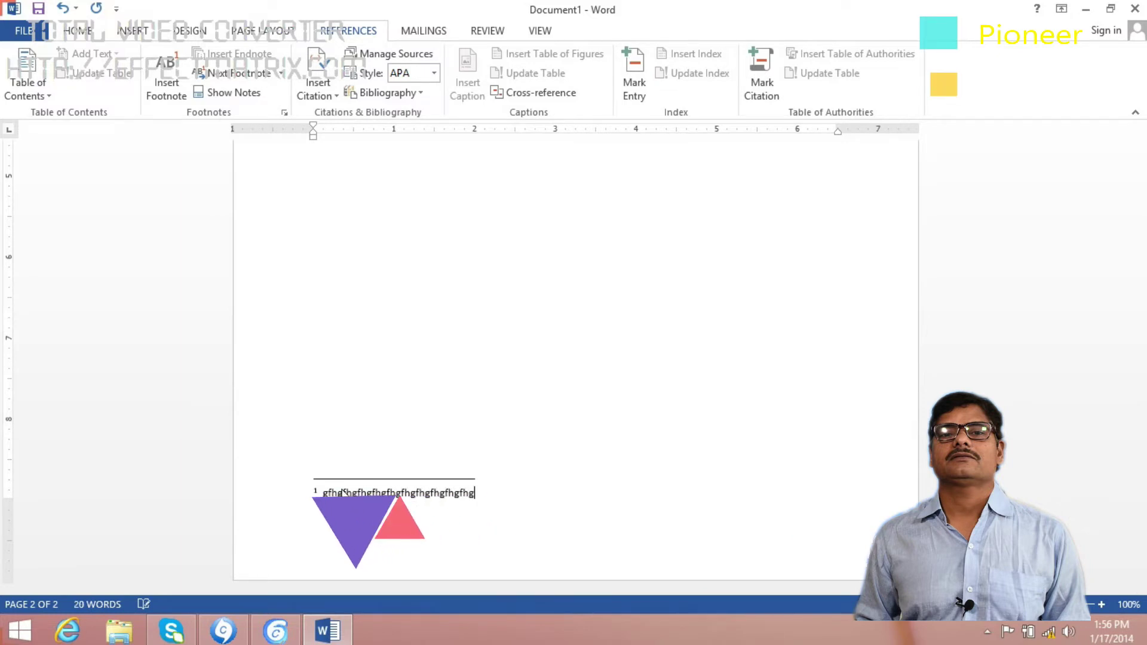
type(" hgvhjgh")
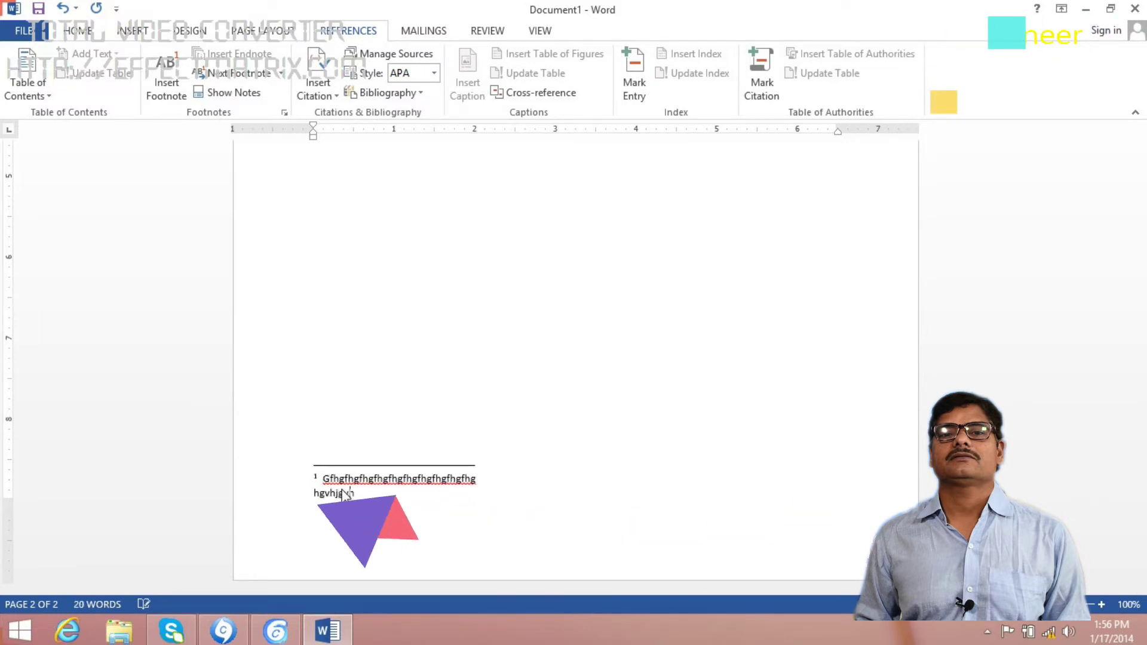
type("gvhgvhgvhgvhg")
type("fhghghgfhg hjghj")
type("ghjghjghjghjghjghjghjghj")
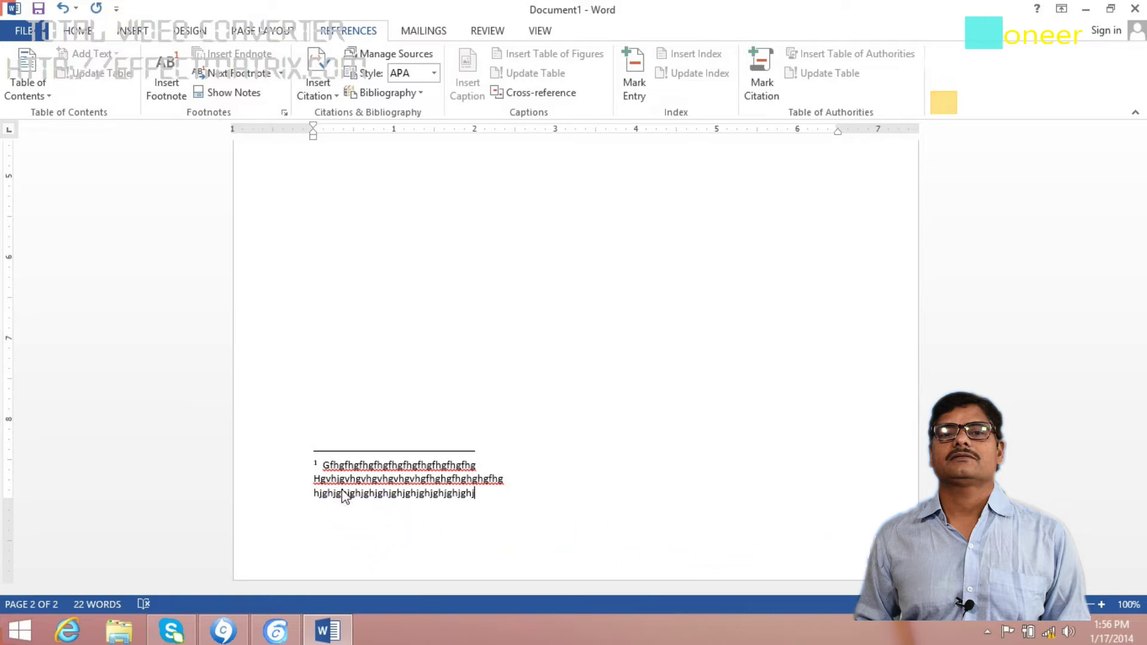
scroll(435, 511, "down", 5)
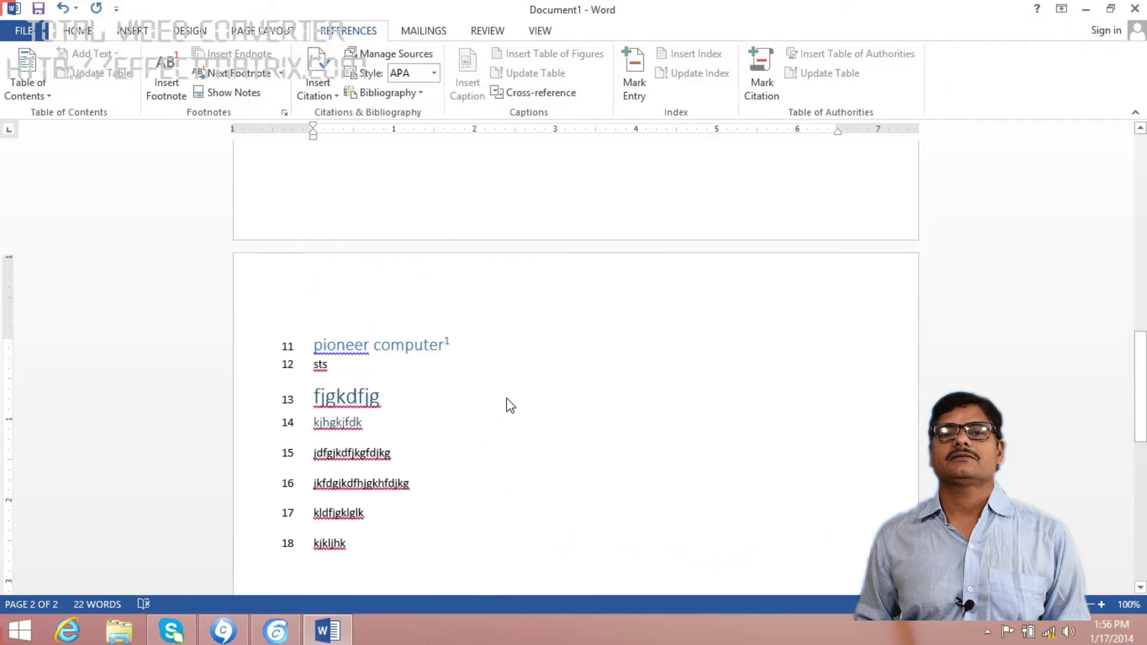
Undo twice to remove the footnote text and footnote mark 1 from 'pioneer computer'.
scroll(510, 406, "up", 1)
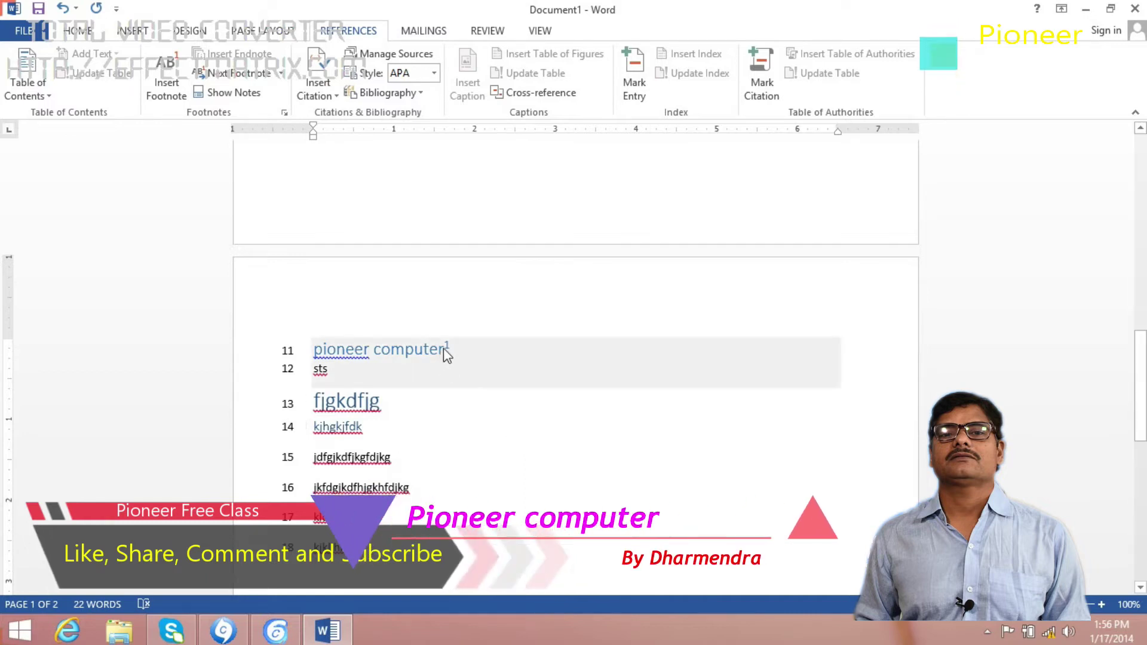
mouse_move(446, 342)
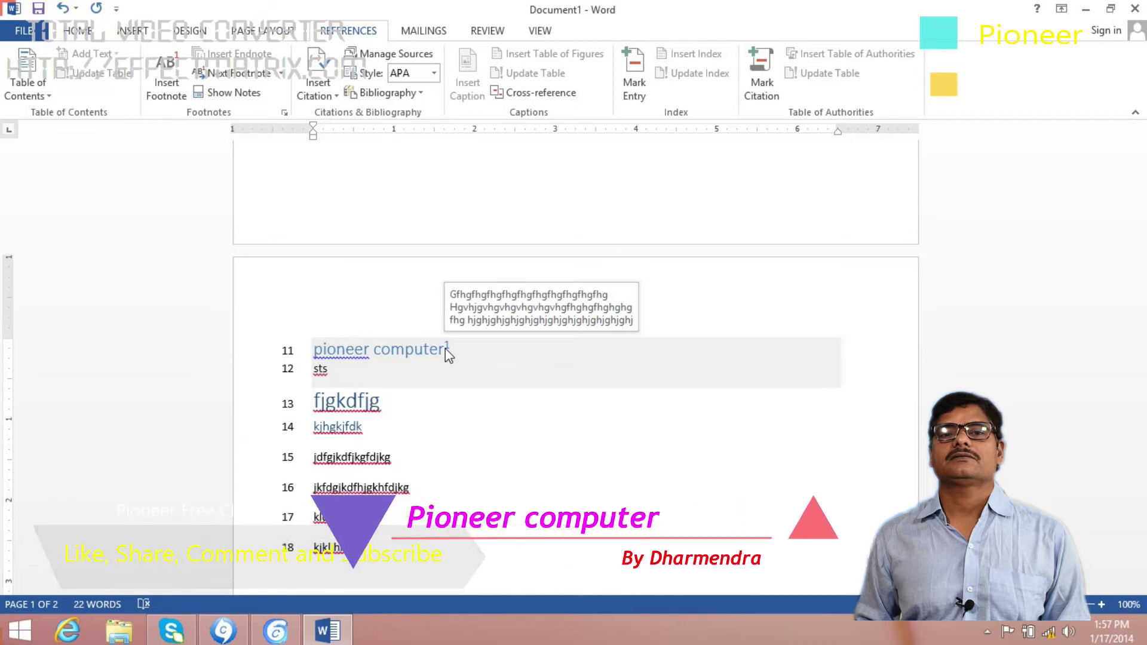
left_click(63, 8)
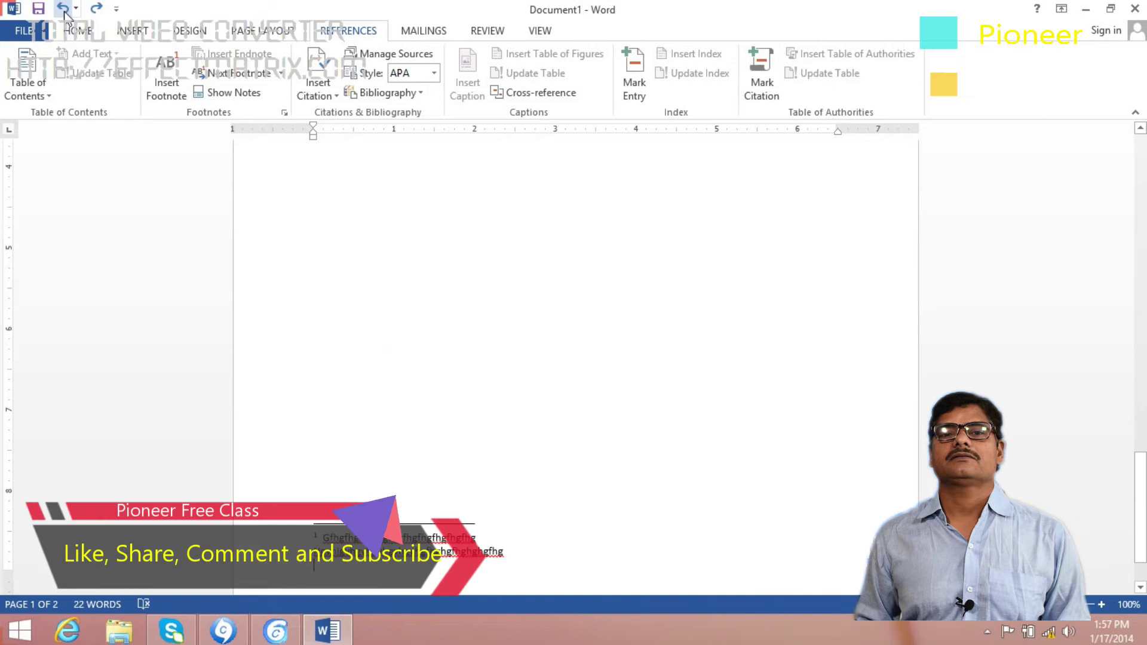
left_click(62, 8)
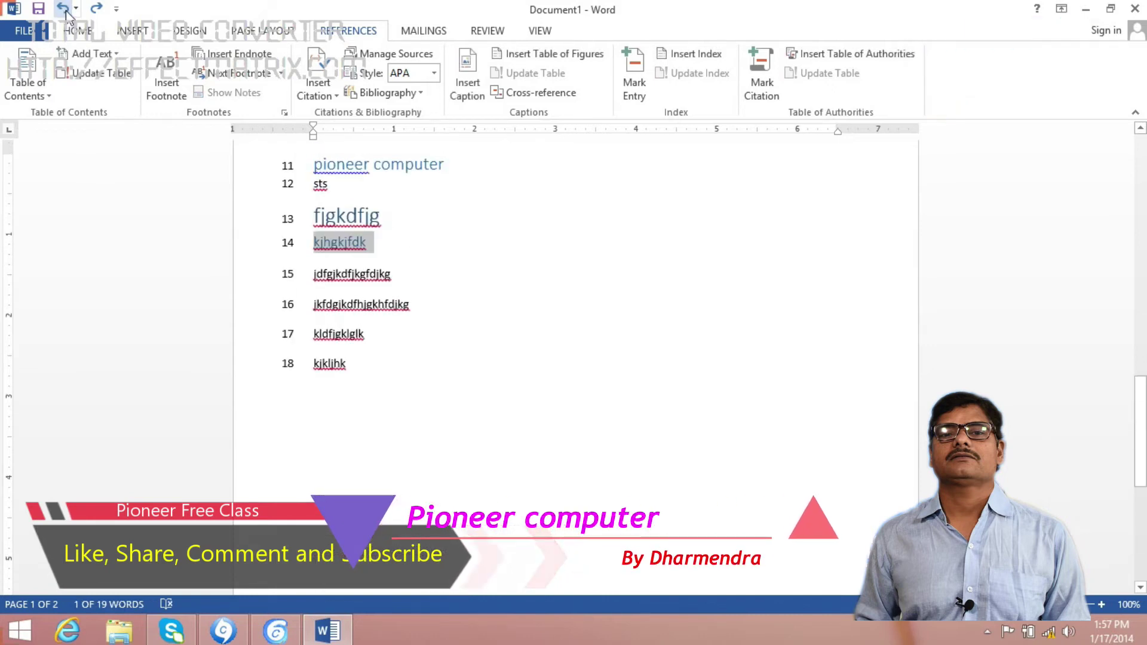
scroll(493, 358, "up", 3)
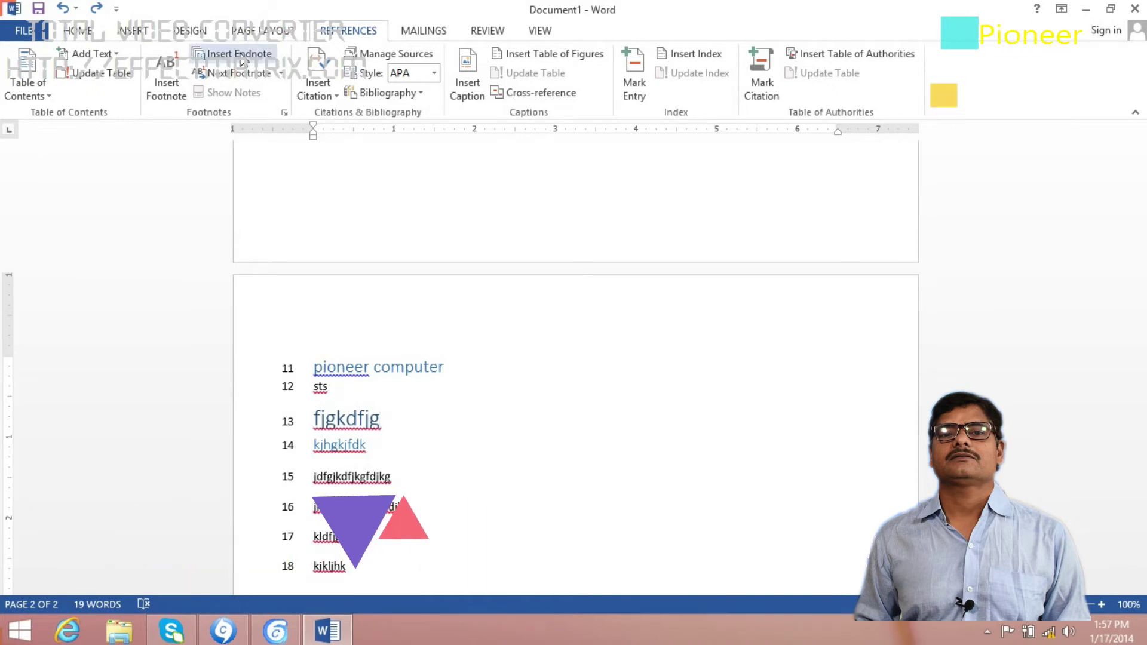
Insert endnote i after 'pioneer computer' with the note text 'hg'.
scroll(576, 440, "down", 3)
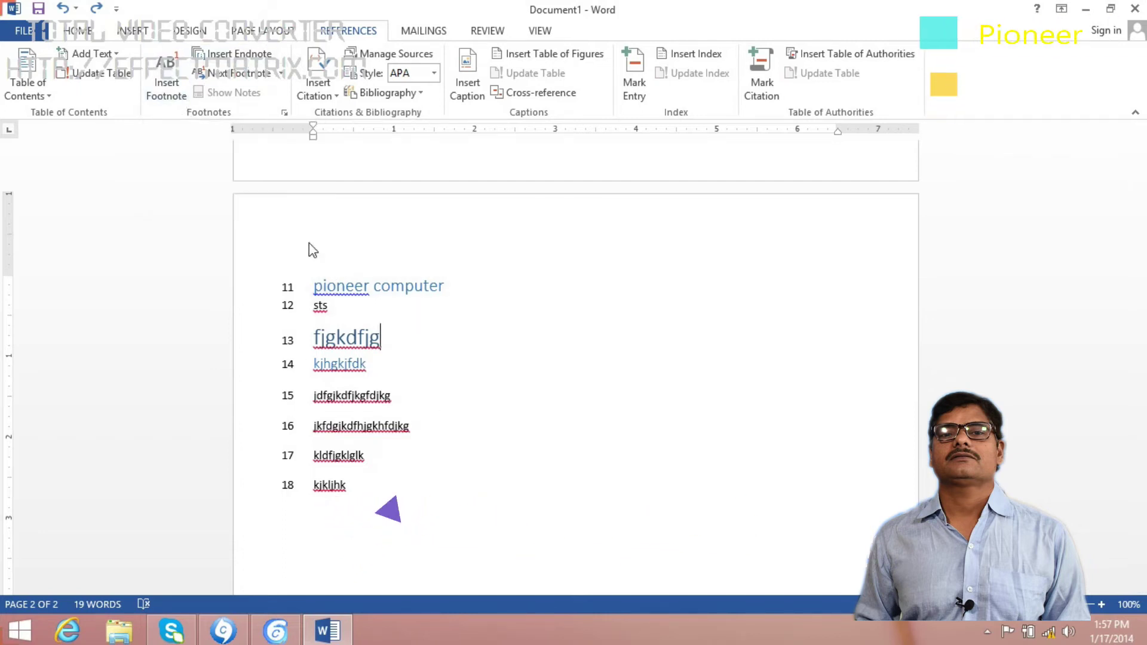
left_click(447, 289)
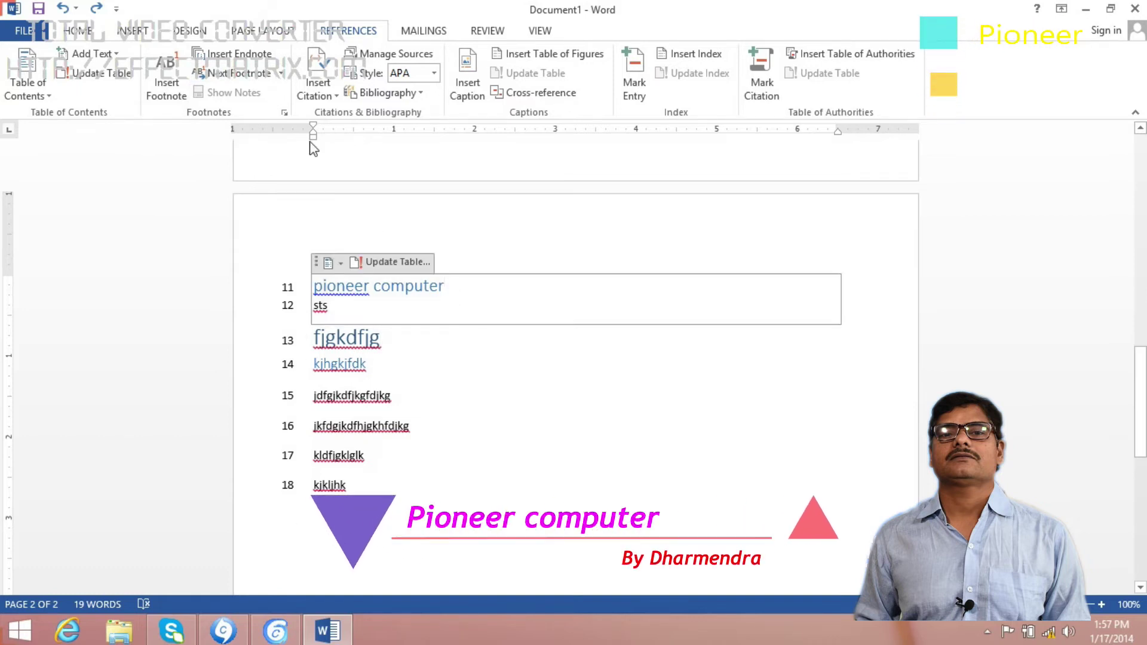
left_click(246, 61)
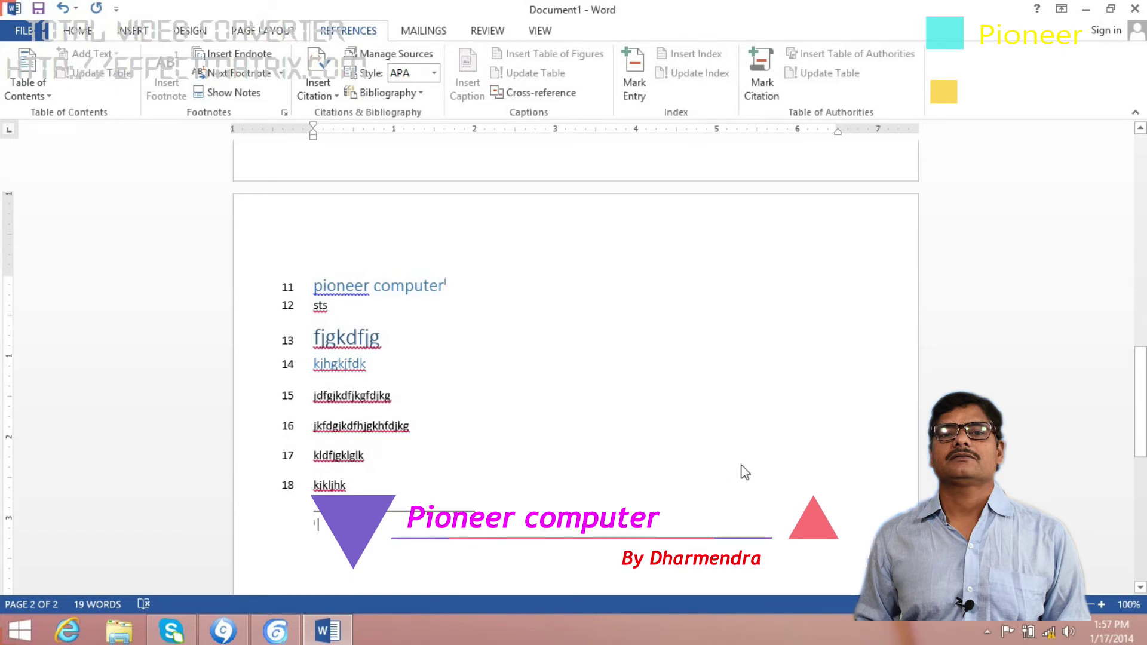
type("hgfhggfhgfhgf")
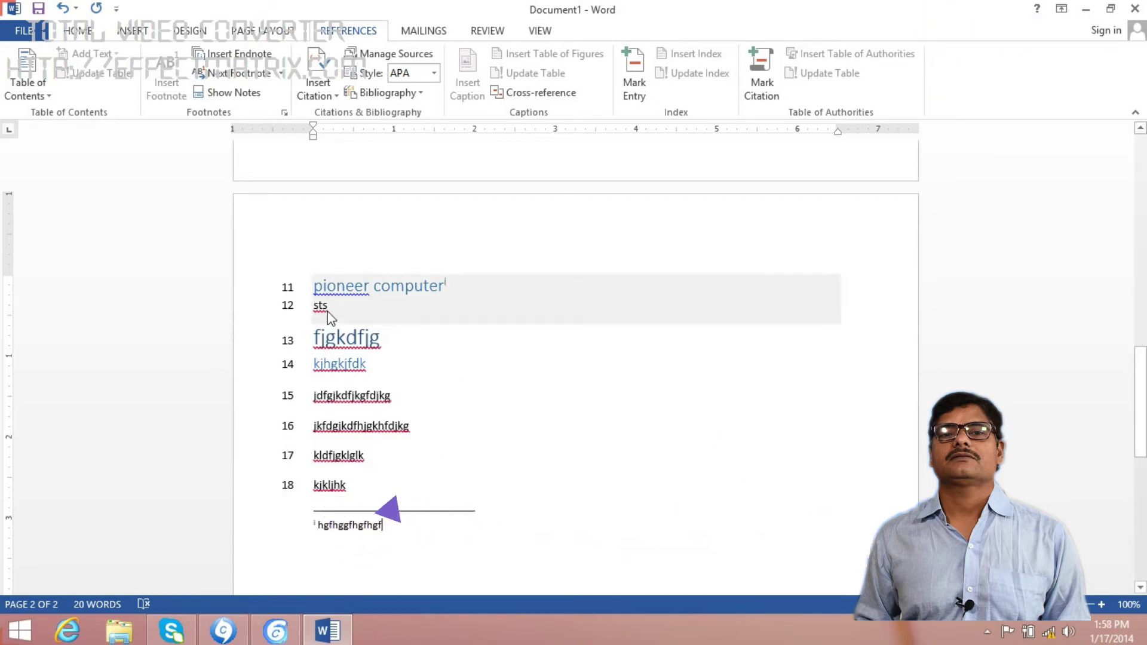
Insert endnote ii after 'sts' and type a row of s characters as its text.
left_click(331, 309)
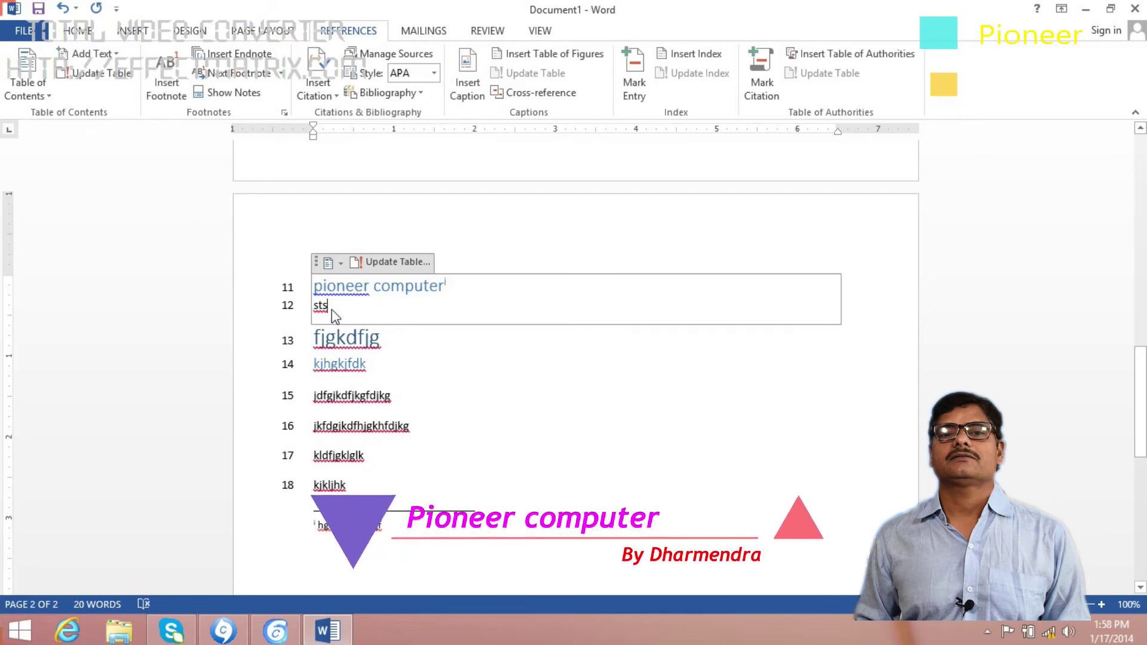
left_click(233, 53)
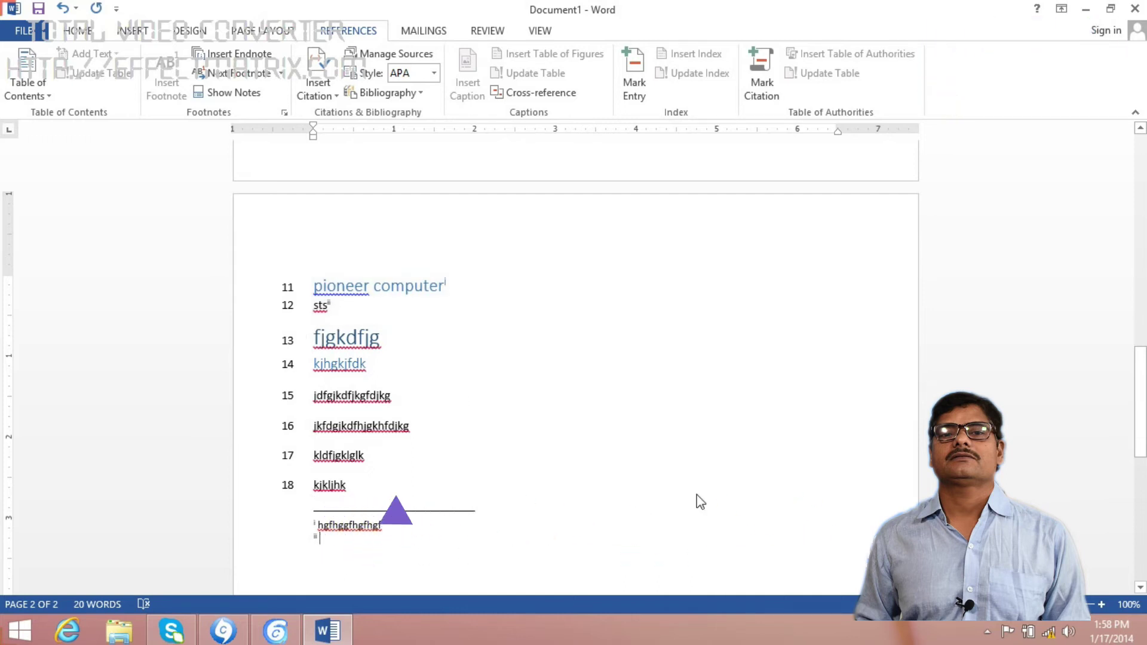
type("s")
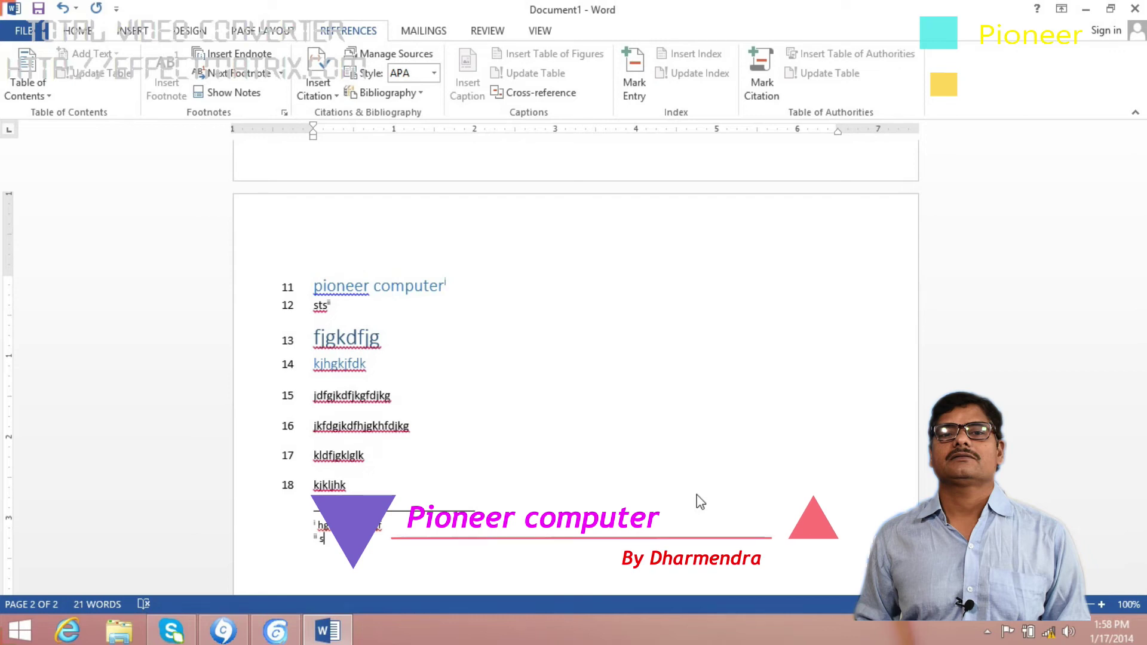
type("sssssssssssssssssss")
Insert endnote iii after 'fjgkdfjg' with the note text 'h'.
left_click(393, 351)
left_click(239, 55)
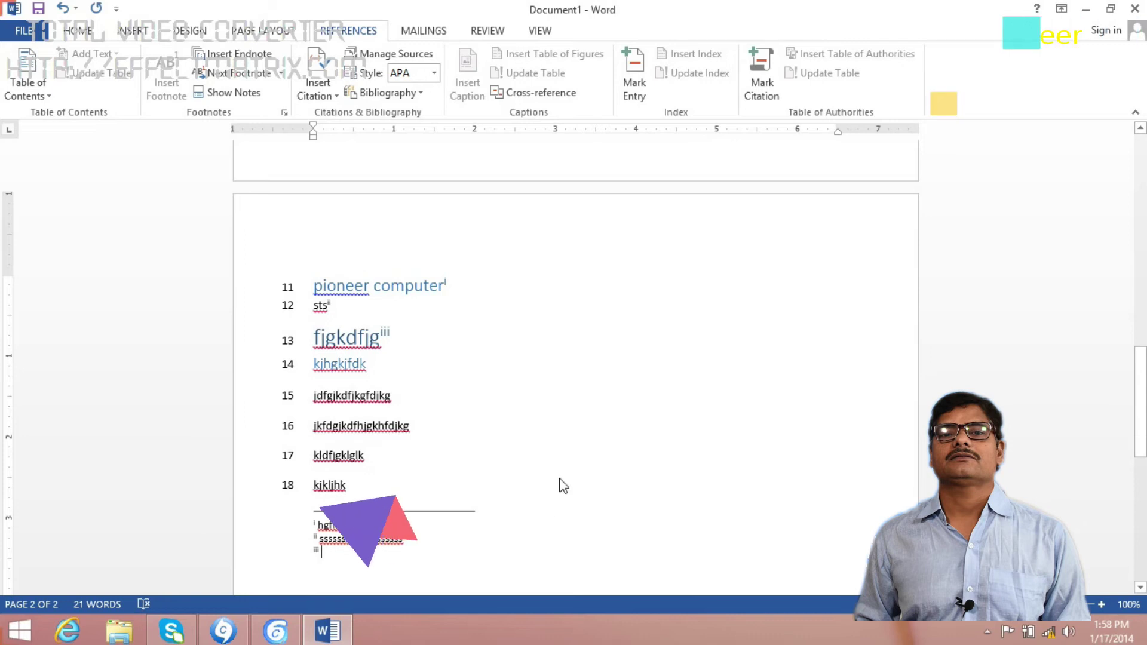
type("h")
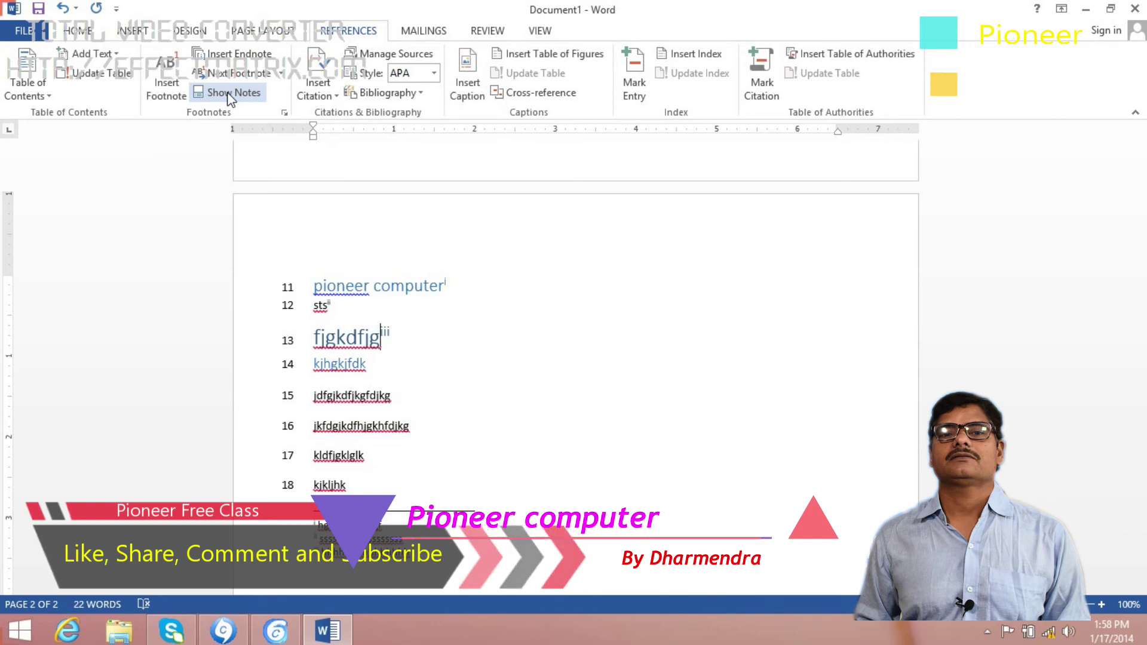
Review the endnote marks and their notes, then minimize the Word window.
left_click(381, 338)
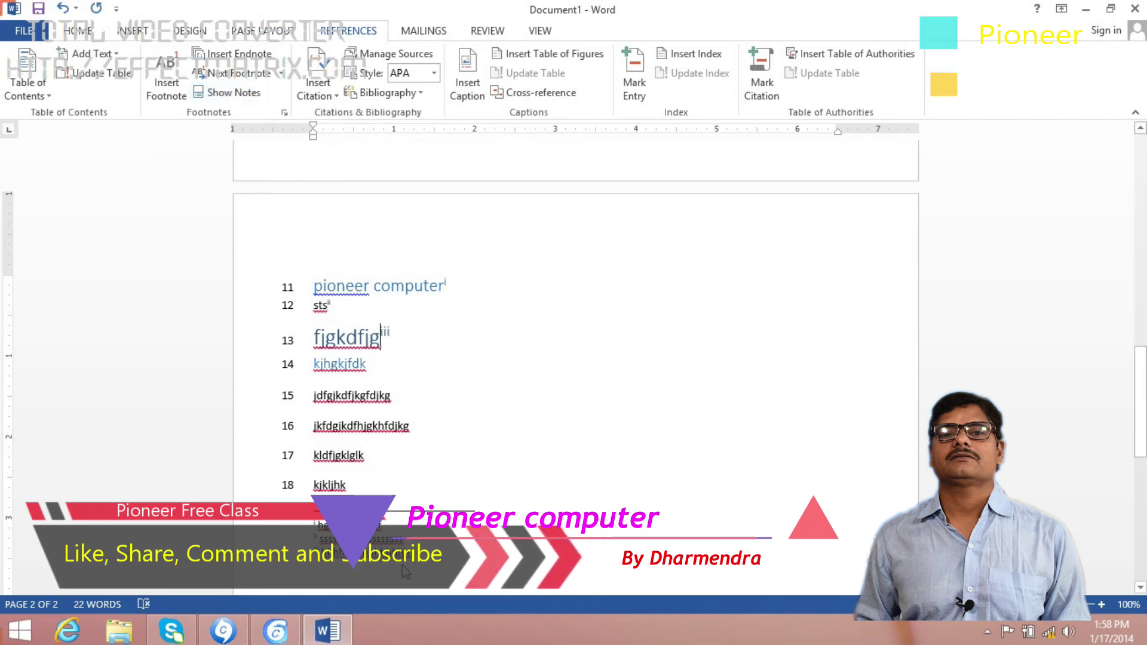
left_click(448, 291)
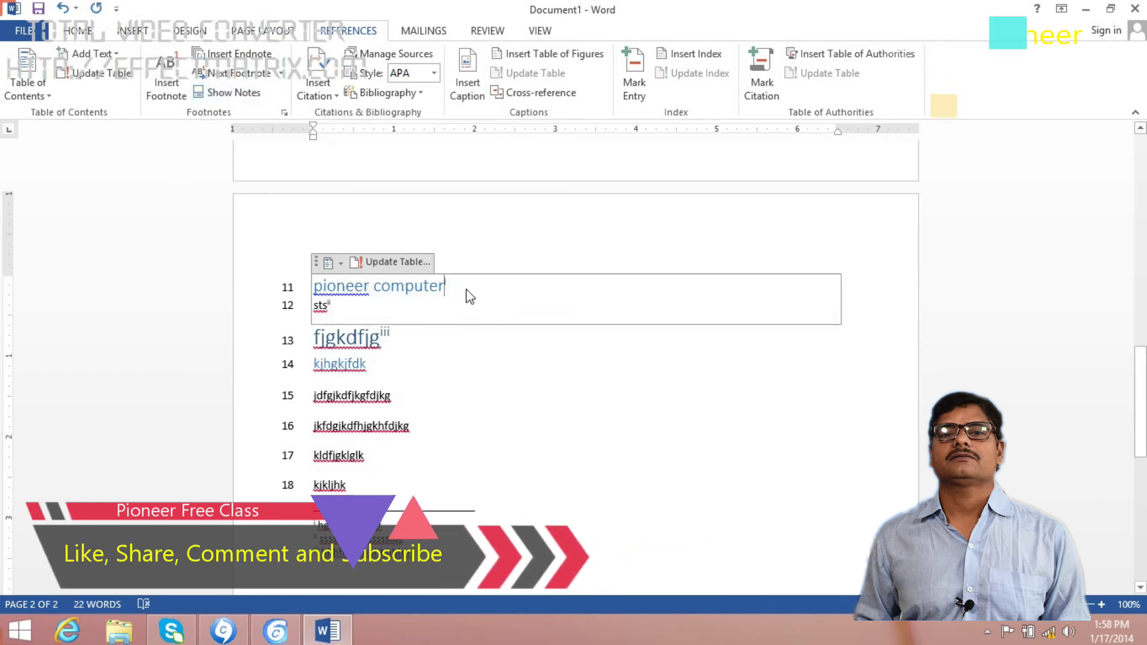
left_click(226, 94)
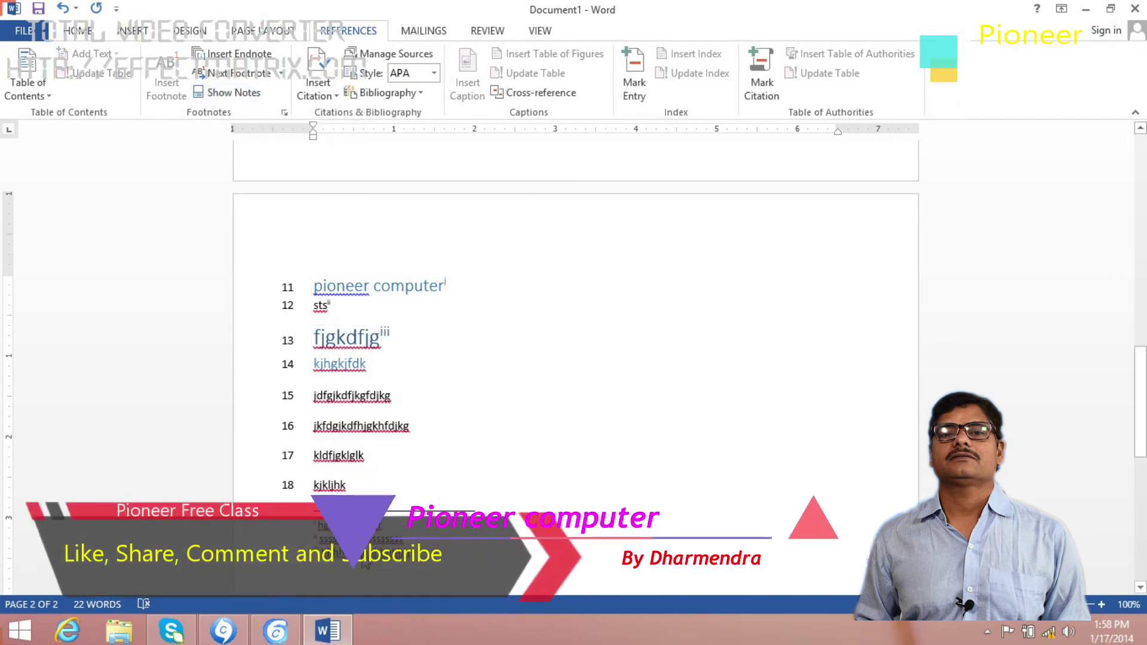
left_click(334, 309)
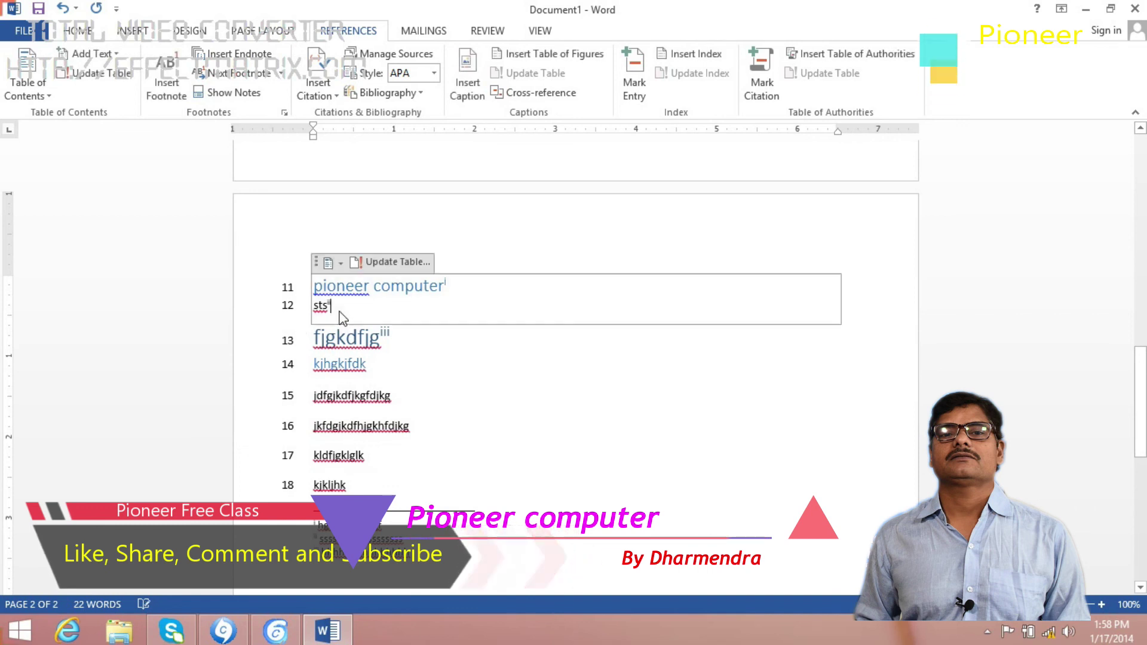
left_click(235, 94)
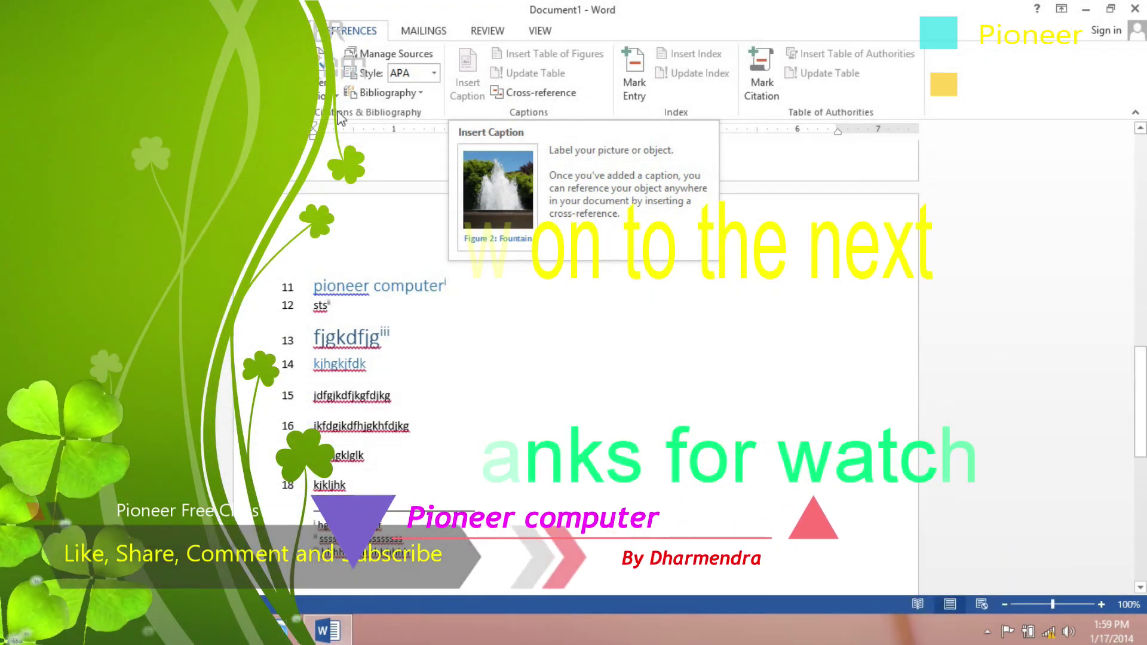
left_click(1087, 10)
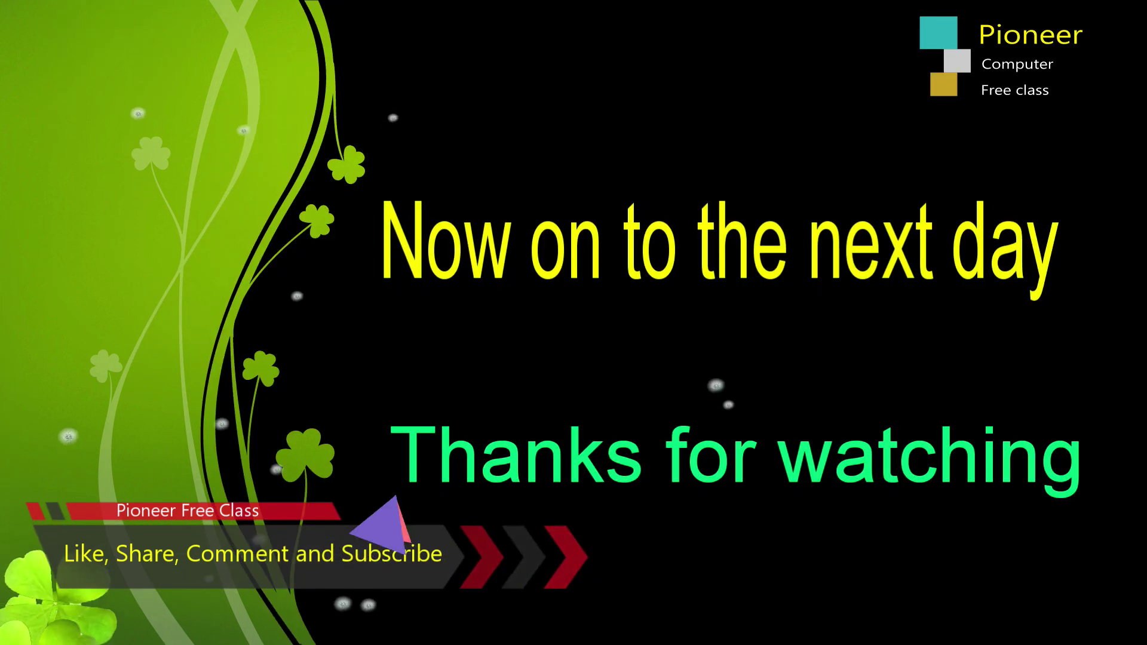